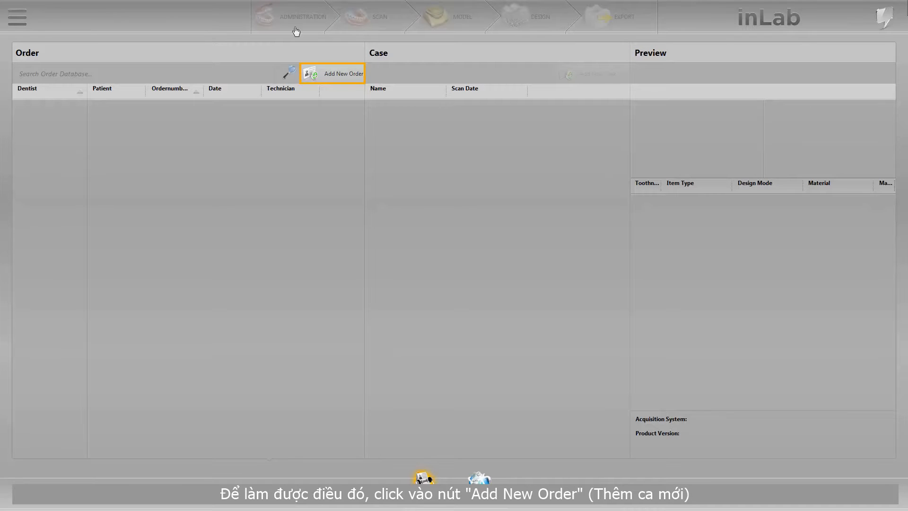
Create a new order with dentist "Dentist" and patient "Patient", then save it and add a case
left_click(350, 77)
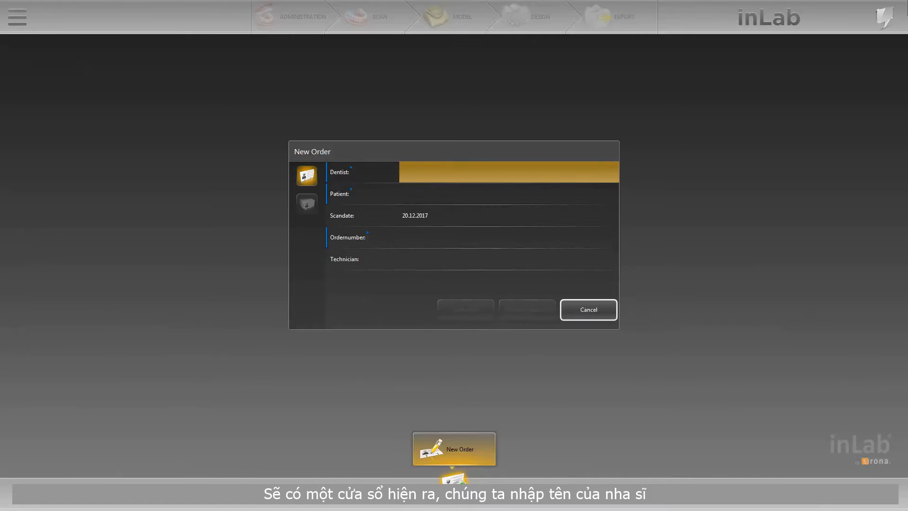
type("Dentist")
key("Tab")
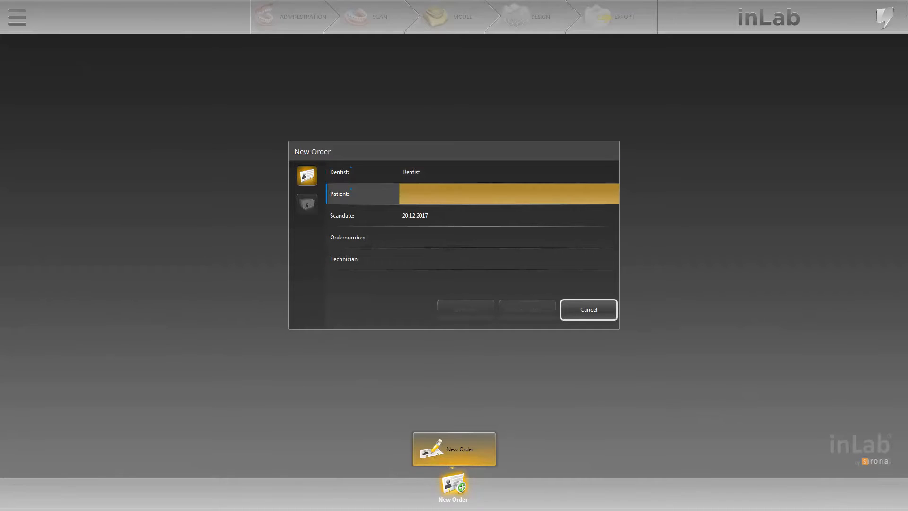
type("Patient")
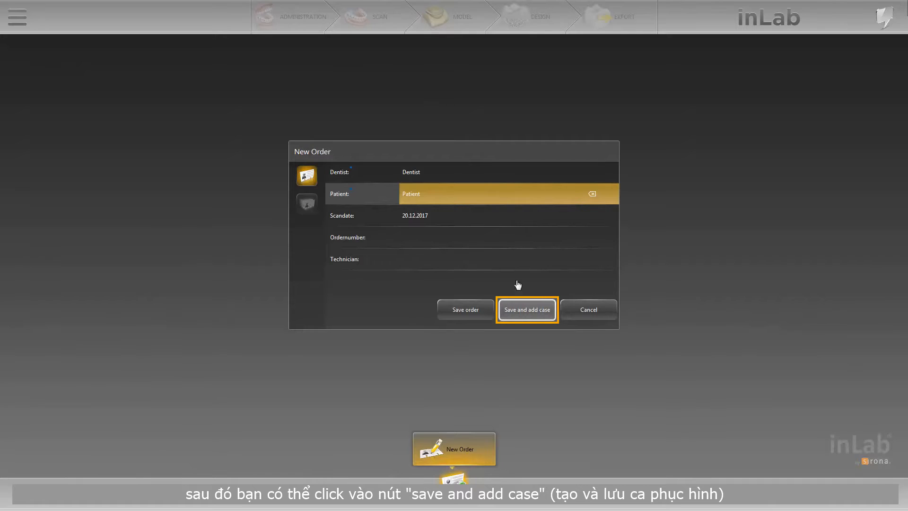
left_click(518, 314)
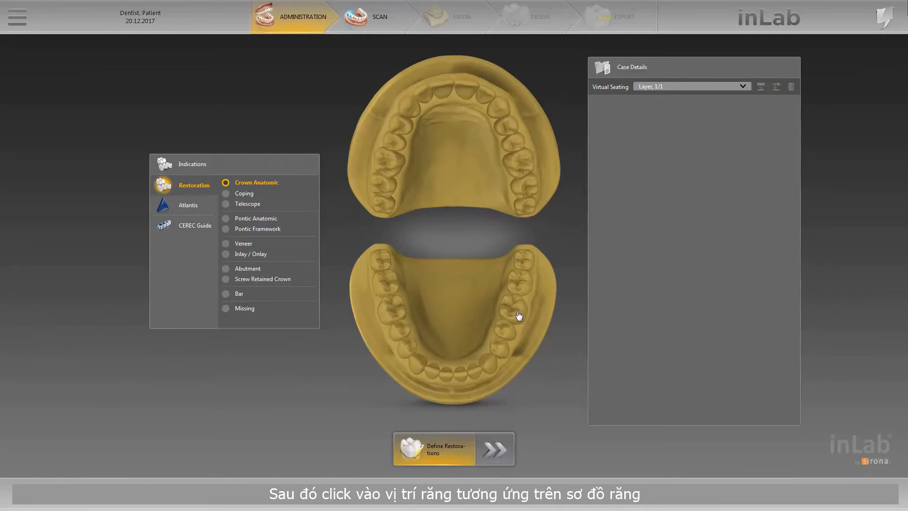
Add an anatomic crown on upper tooth 16 with mill device MC X5, manufacturer Dentsply Sirona and material CELTRA DUO
left_click(383, 163)
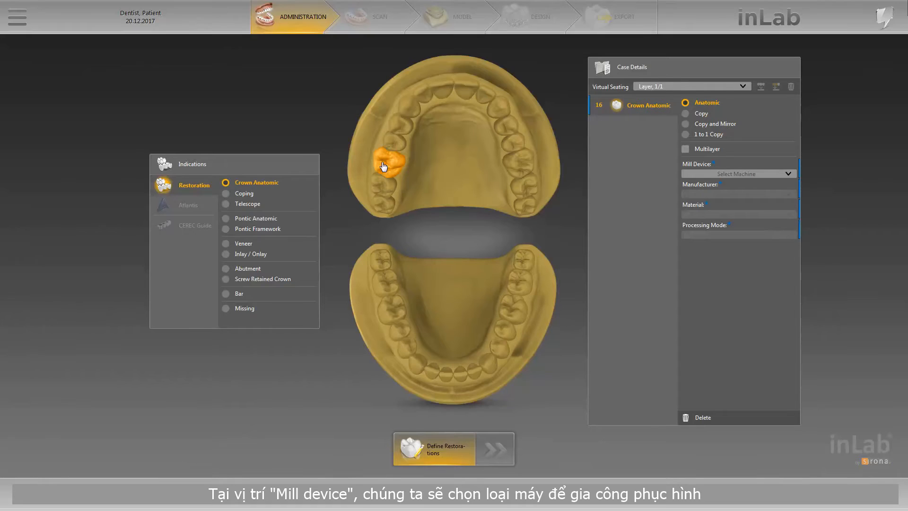
left_click(787, 175)
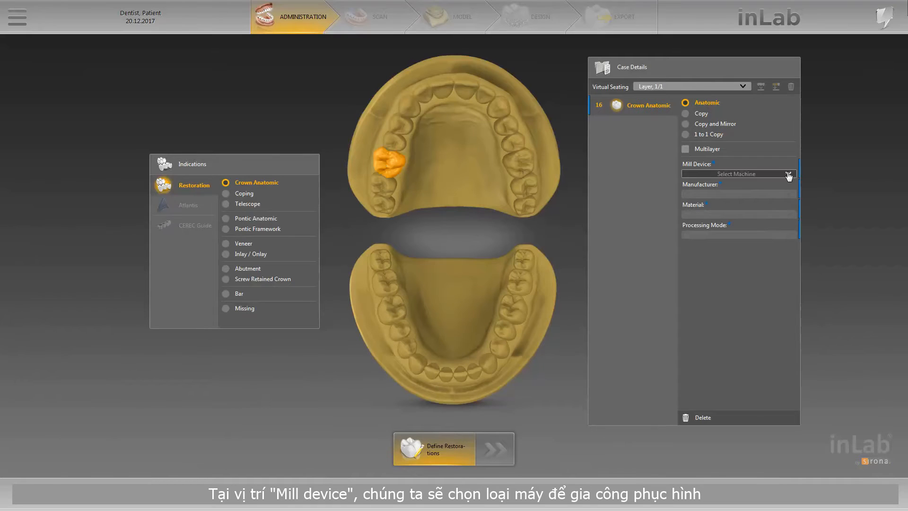
left_click(768, 184)
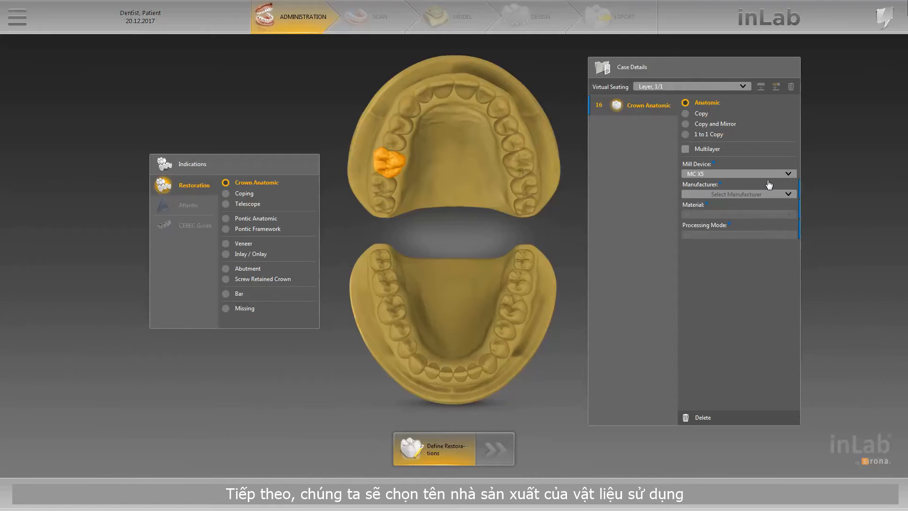
left_click(787, 194)
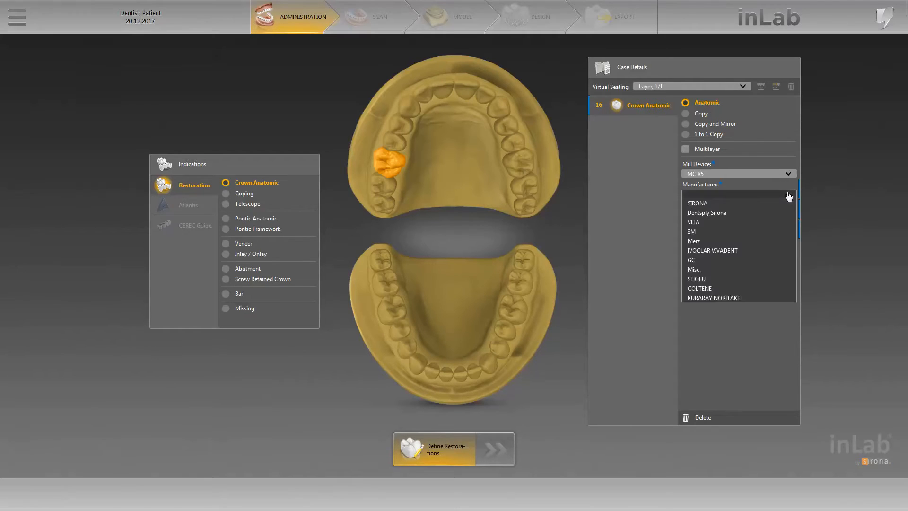
left_click(756, 212)
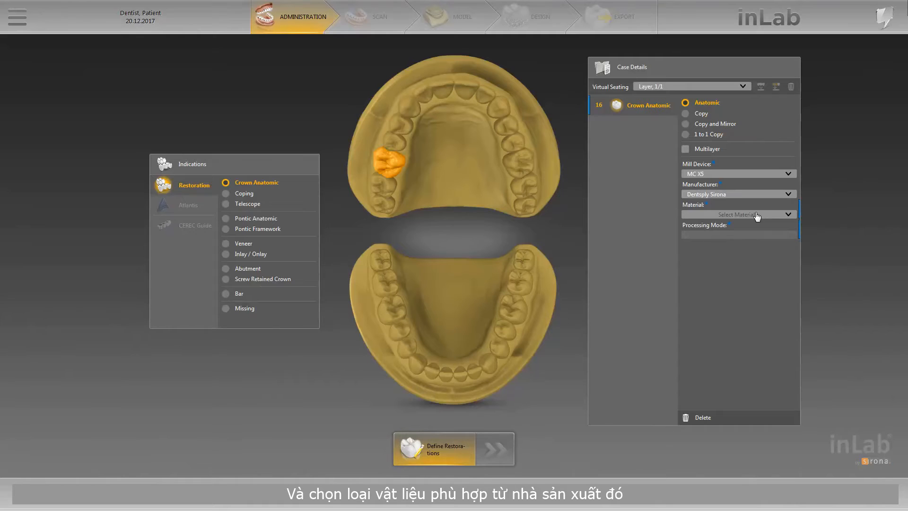
left_click(787, 214)
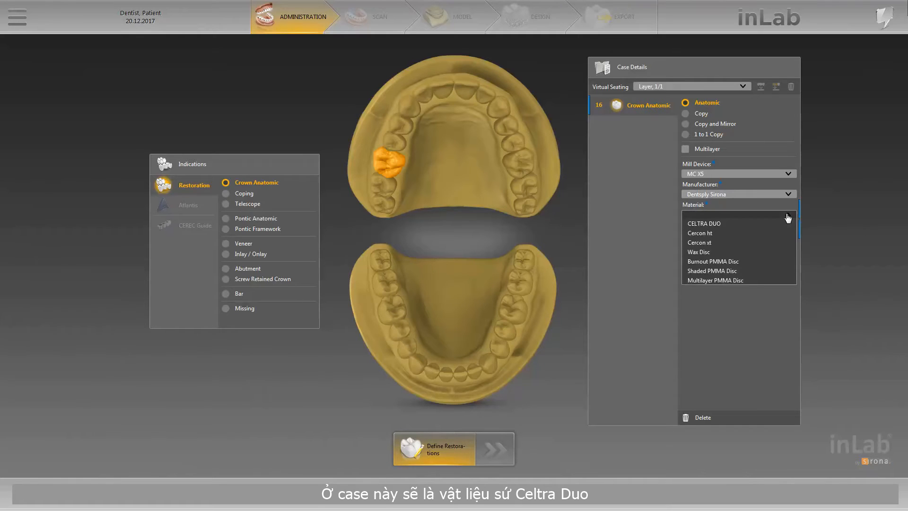
left_click(757, 223)
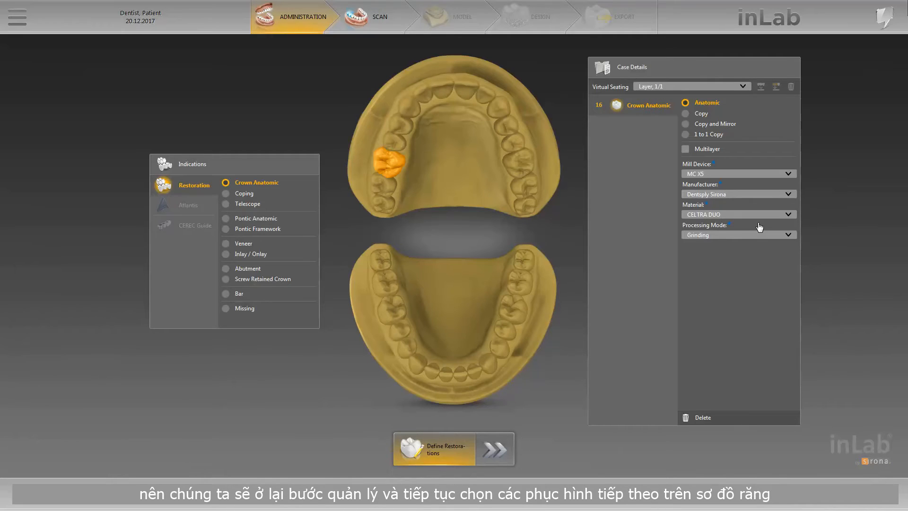
Add anatomic crowns on teeth 14, 22, 36 and 45 of the tooth chart
left_click(397, 129)
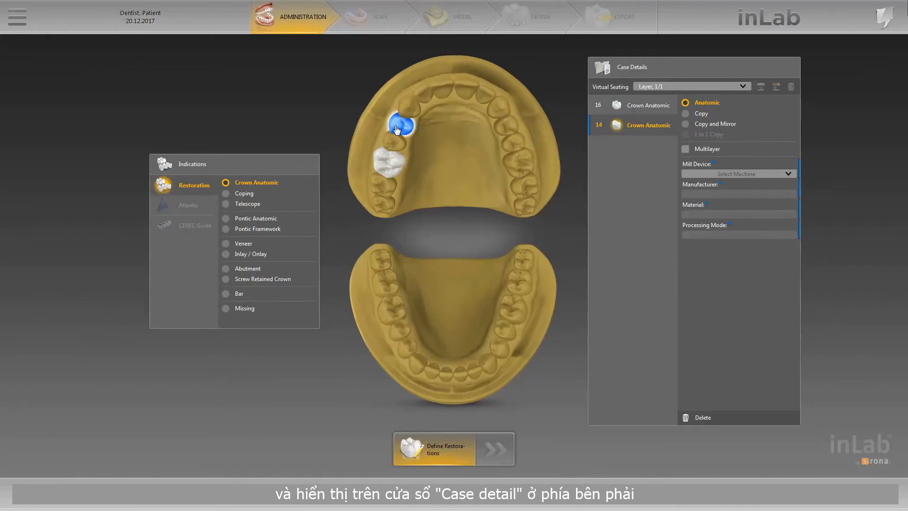
left_click(481, 99)
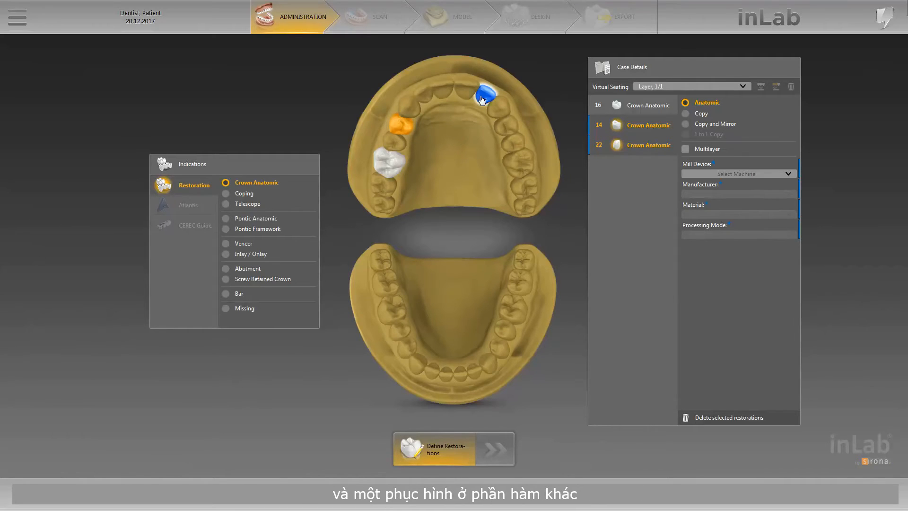
left_click(507, 306)
left_click(398, 331)
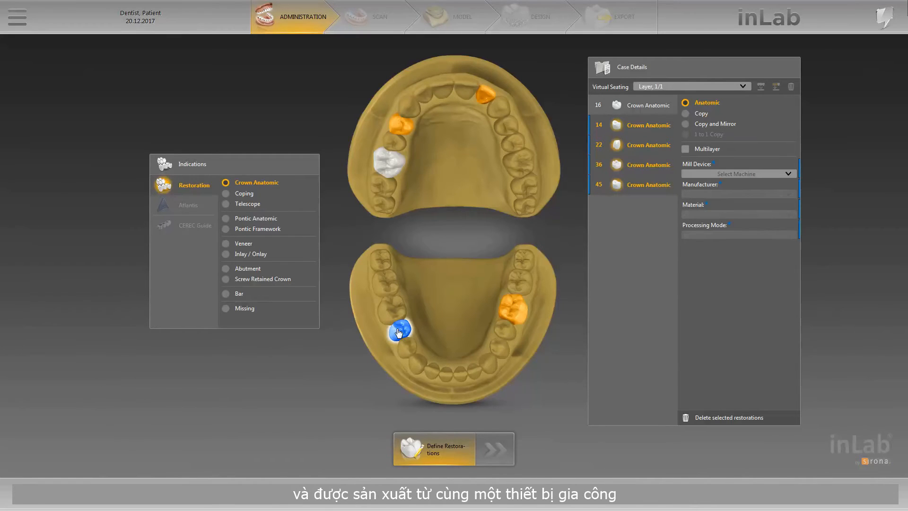
Set crowns 14, 22, 36 and 45 together to mill device MC X5, manufacturer SIRONA and material CEREC Blocs C PC
left_click(758, 174)
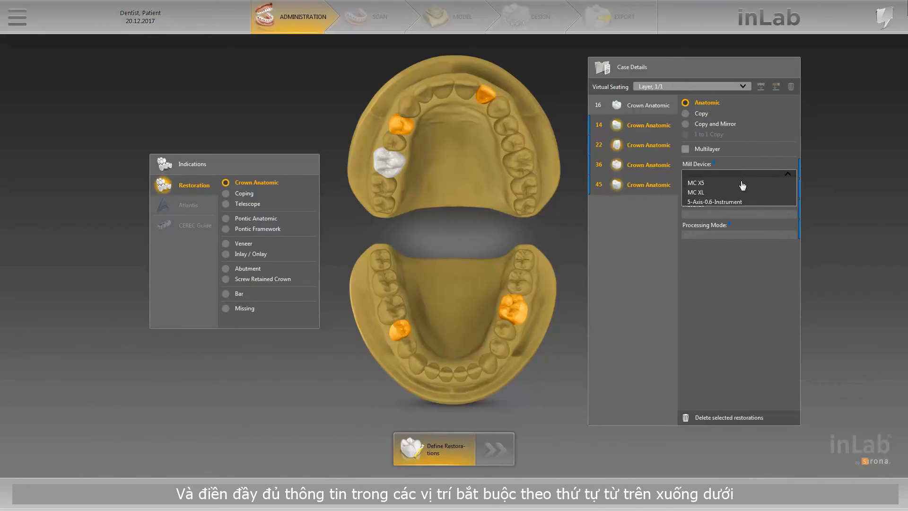
left_click(743, 183)
left_click(744, 195)
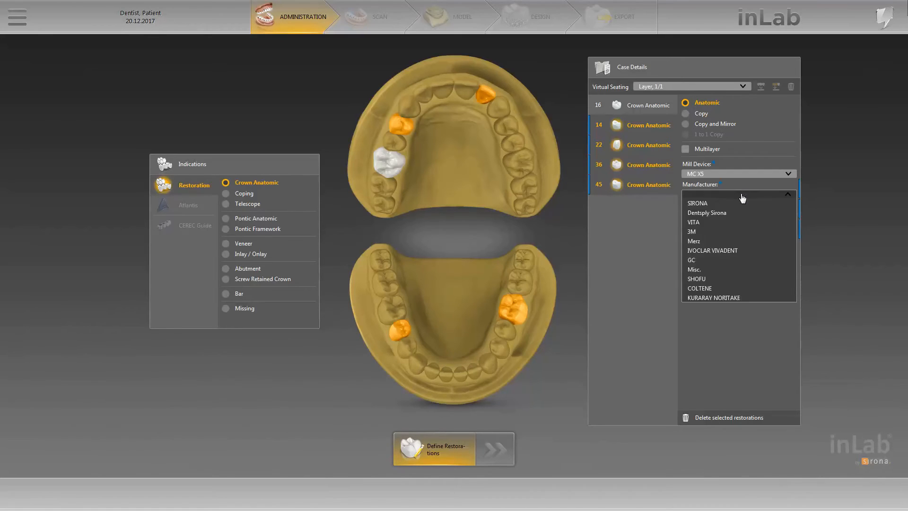
left_click(740, 201)
left_click(738, 216)
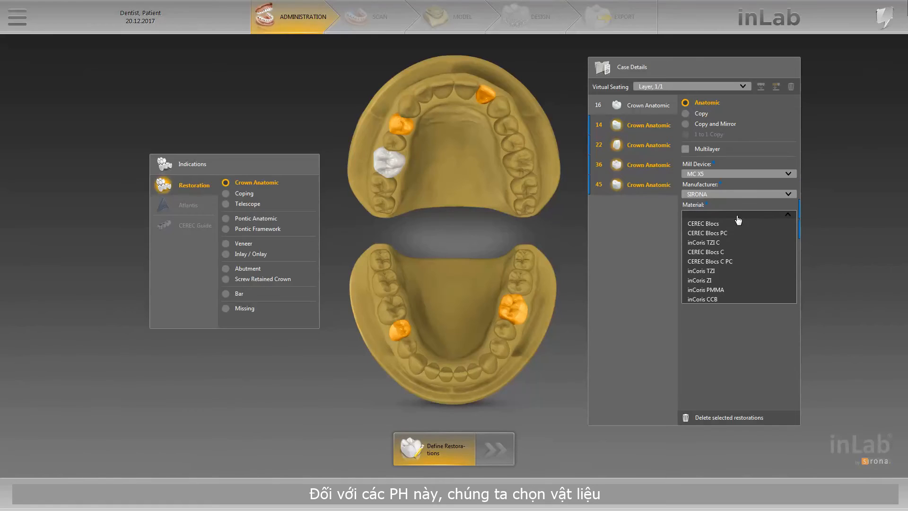
left_click(728, 261)
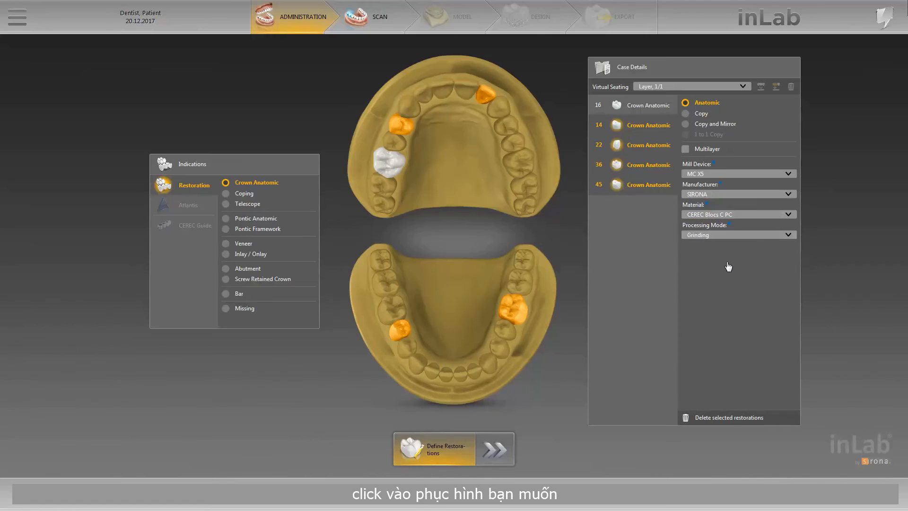
Set crown 45 to MC XL, CEREC Blocs PC, and the bur set combining 12 EF burs with Step Bur 12S and Cyl. Ptd. Bur 12S
left_click(638, 187)
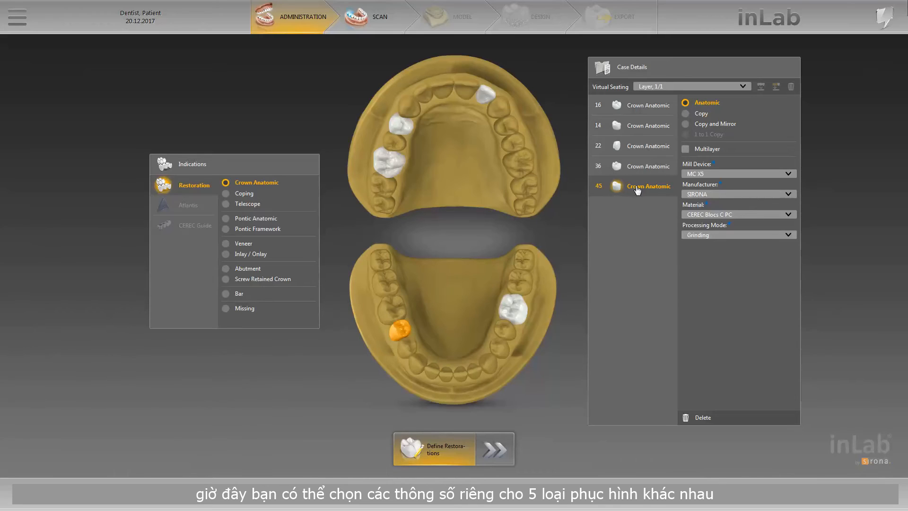
left_click(782, 174)
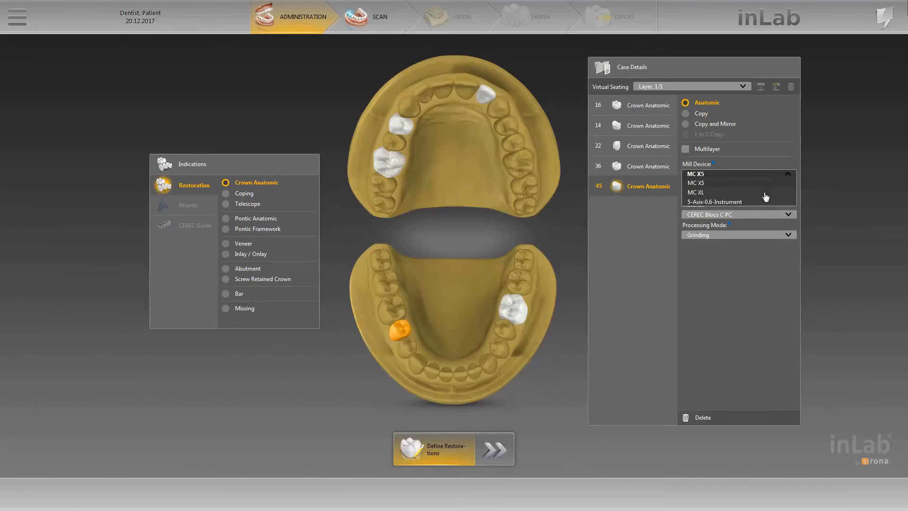
left_click(765, 194)
left_click(765, 215)
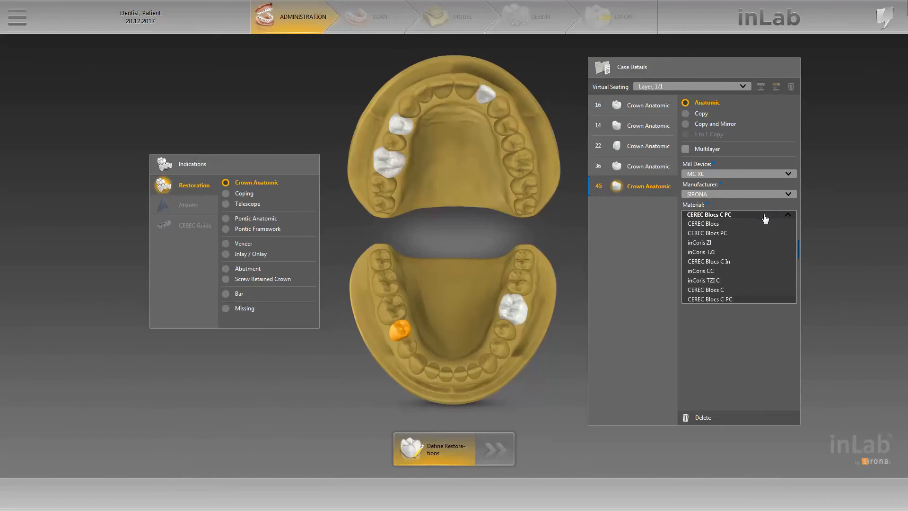
left_click(754, 233)
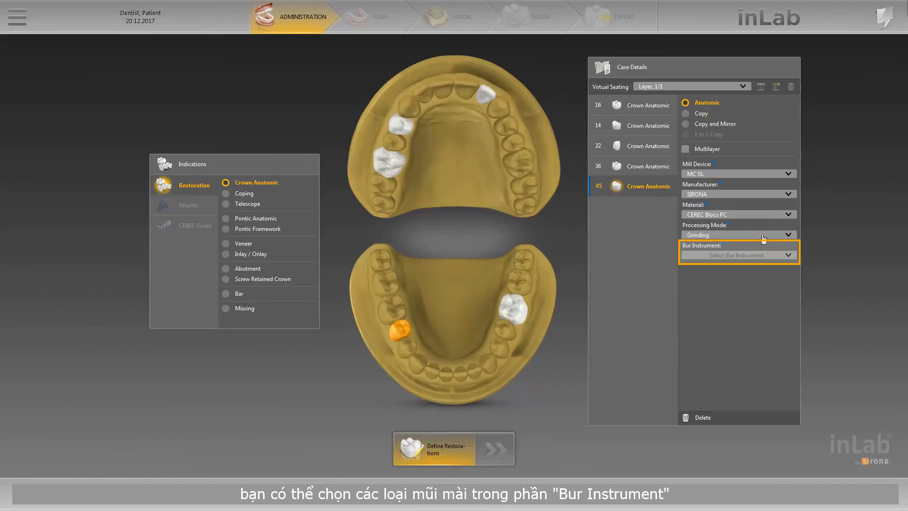
left_click(771, 256)
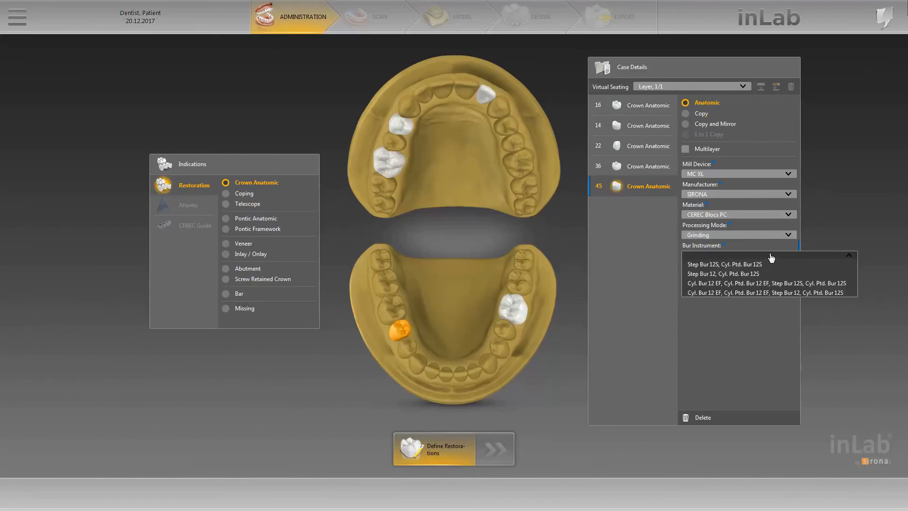
left_click(770, 283)
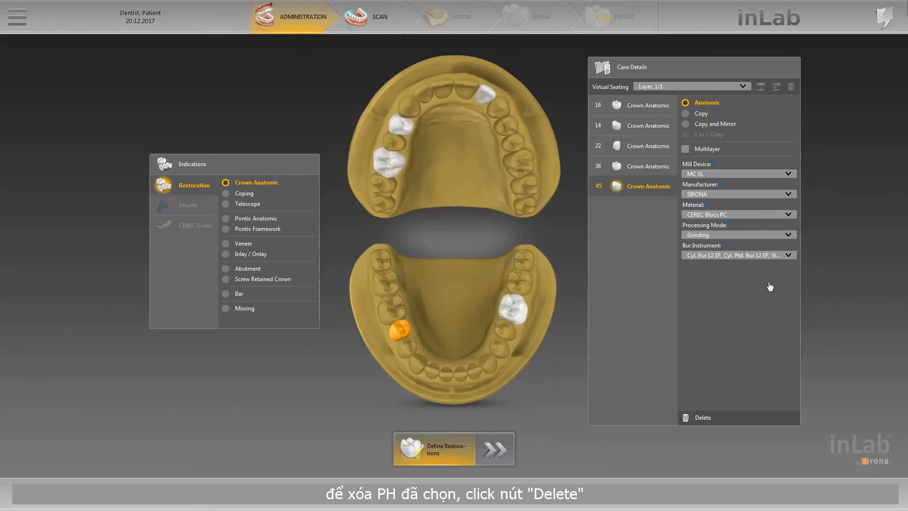
Decline the deletion of crown 45 alone, and delete crowns 36 and 45 together from the case
left_click(705, 418)
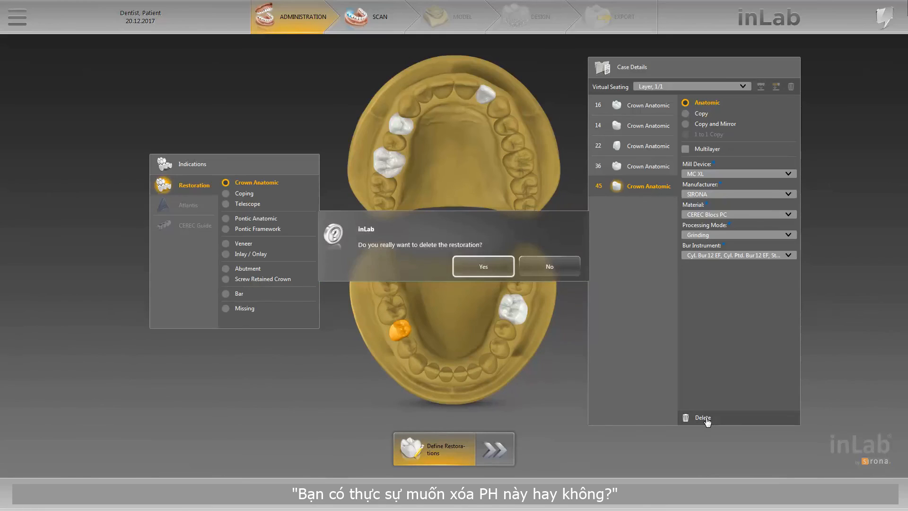
left_click(573, 266)
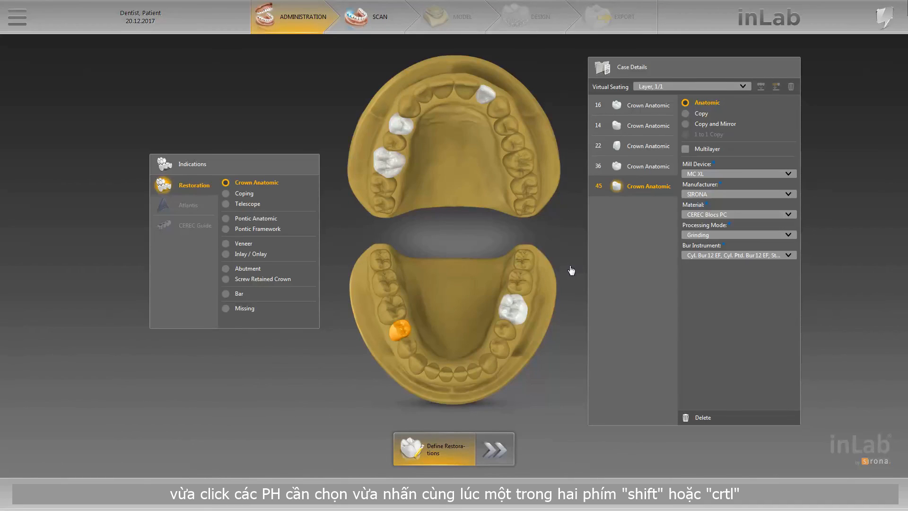
left_click(639, 166, "ctrl")
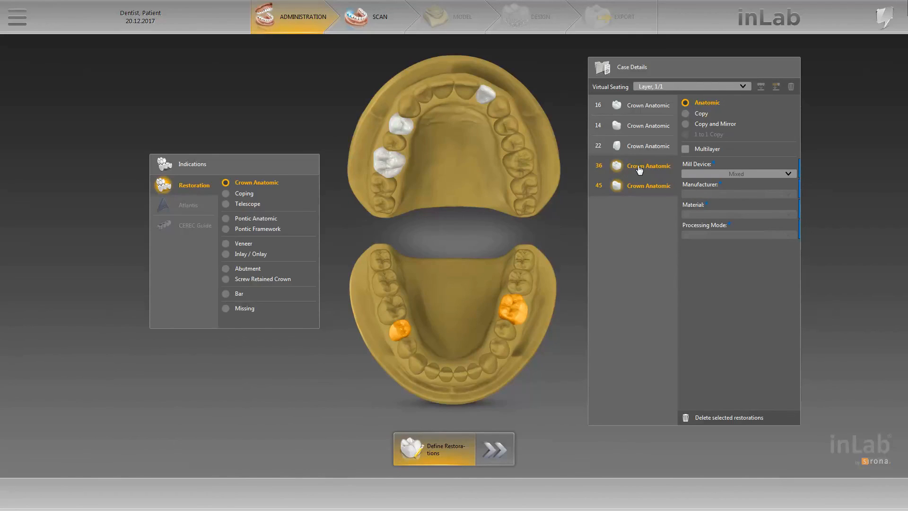
left_click(727, 419)
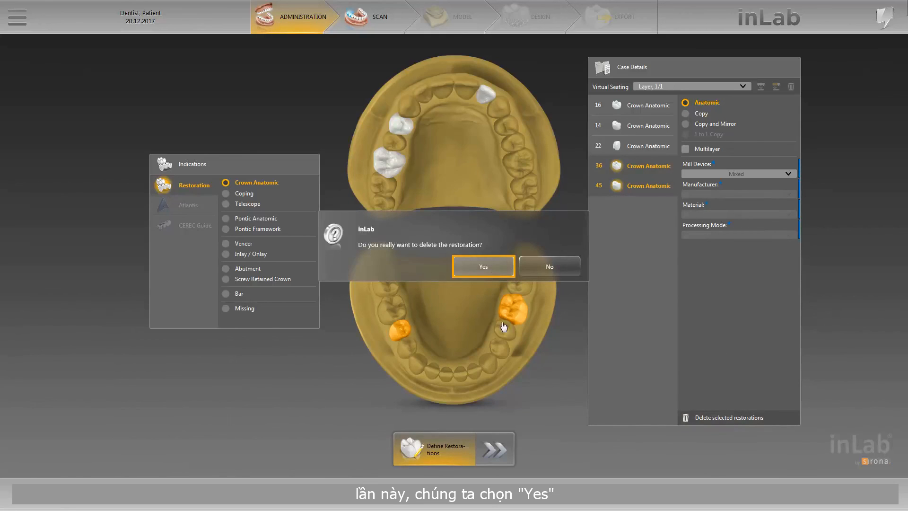
left_click(494, 272)
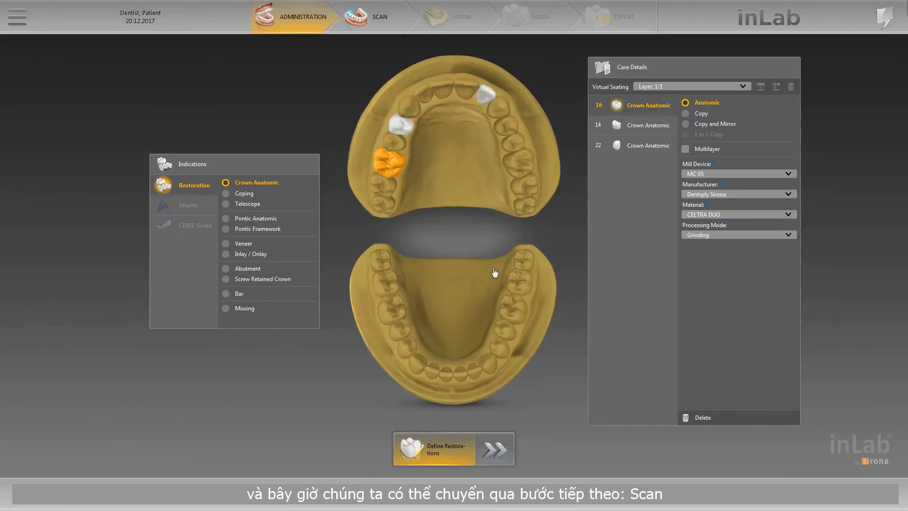